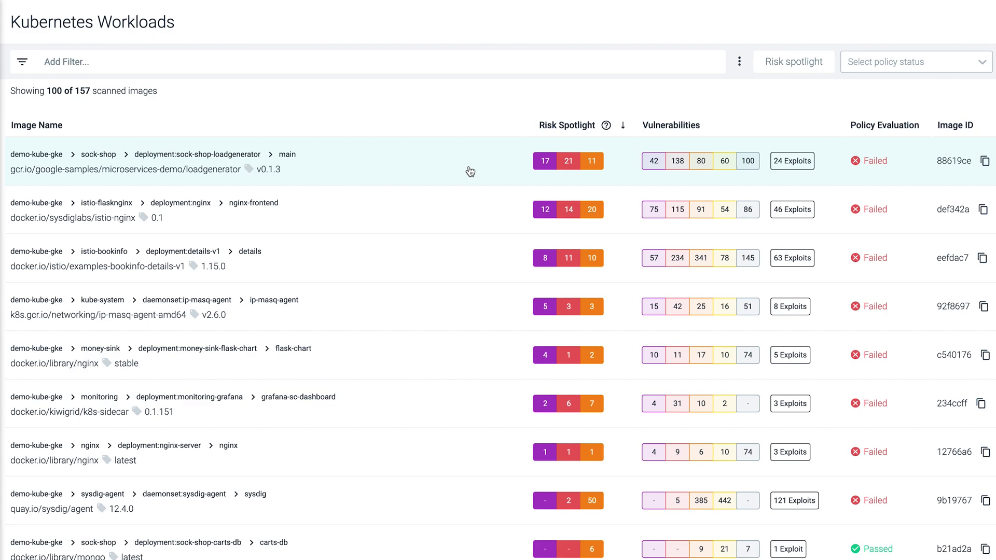
Open the gcr.io/google-samples/microservices-demo/loadgenerator workload's image overview
click(470, 171)
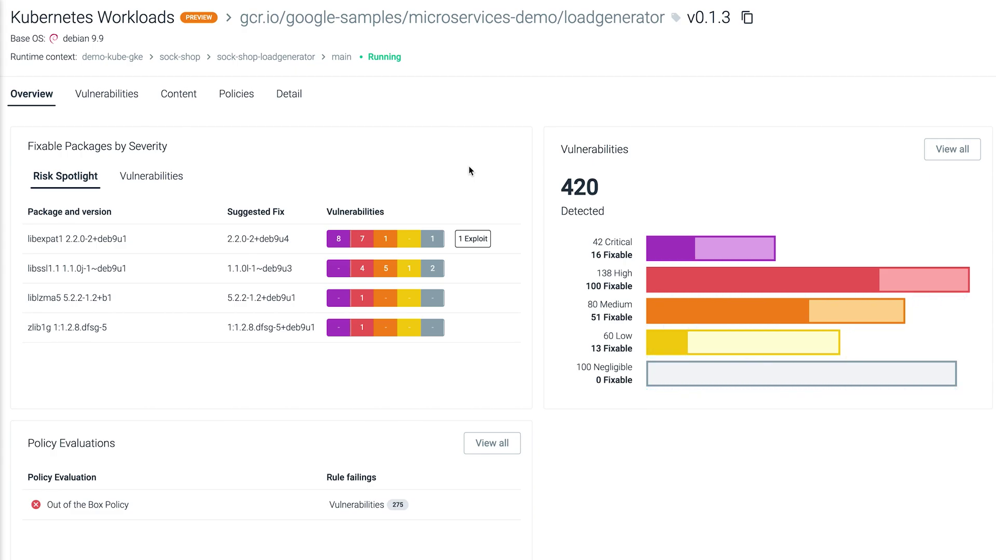
Filter the Vulnerabilities tab by Risk spotlight, Exploitable and Has fix to leave CVE-2018-20843
click(119, 99)
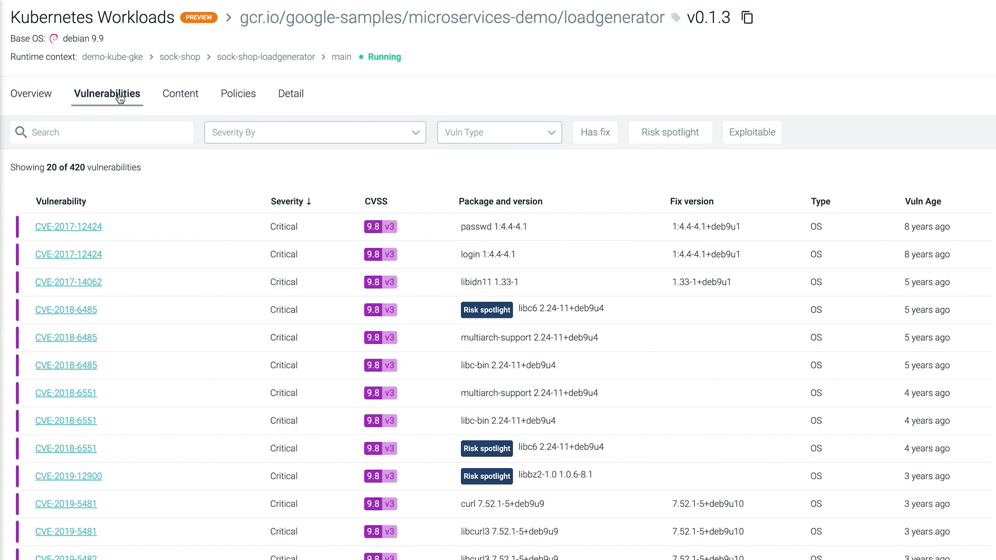
click(673, 137)
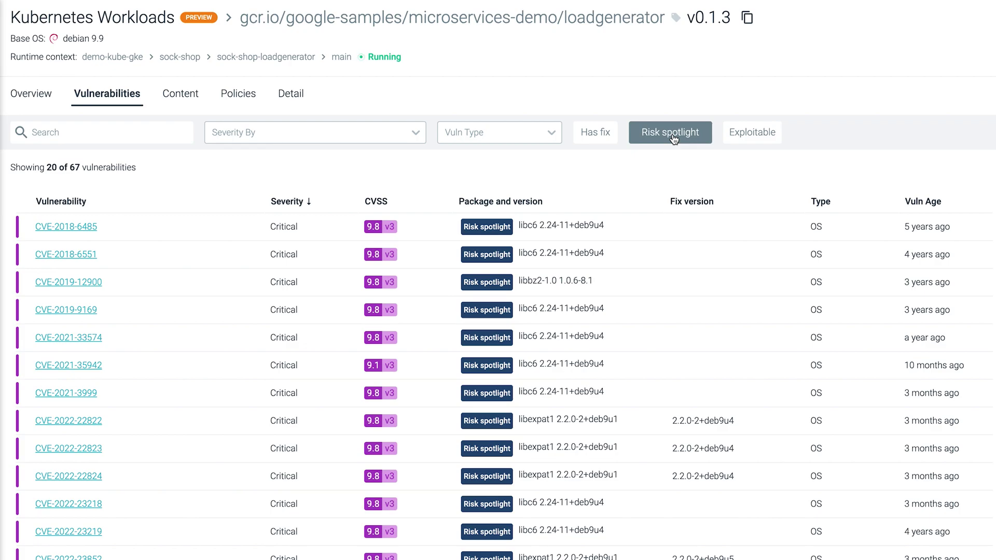
click(752, 132)
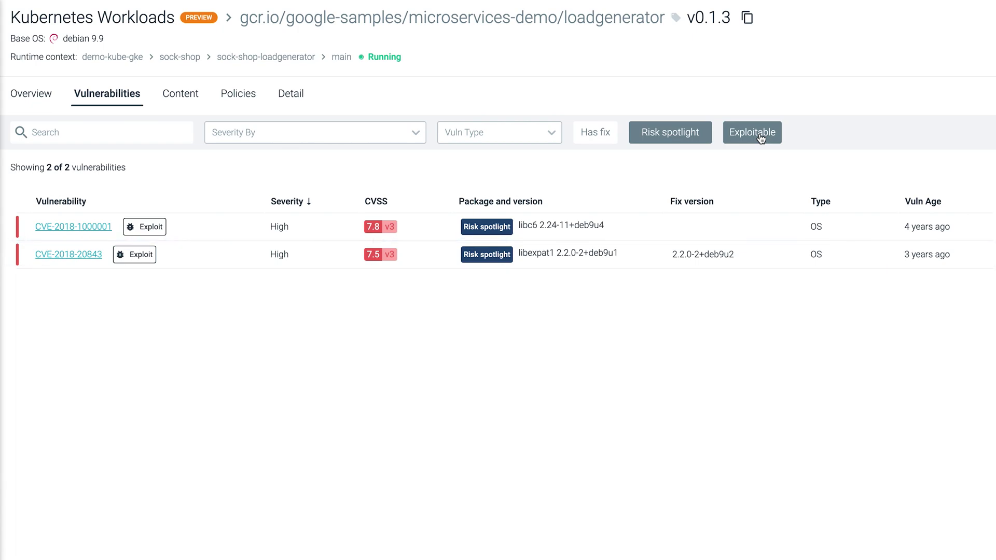
click(590, 135)
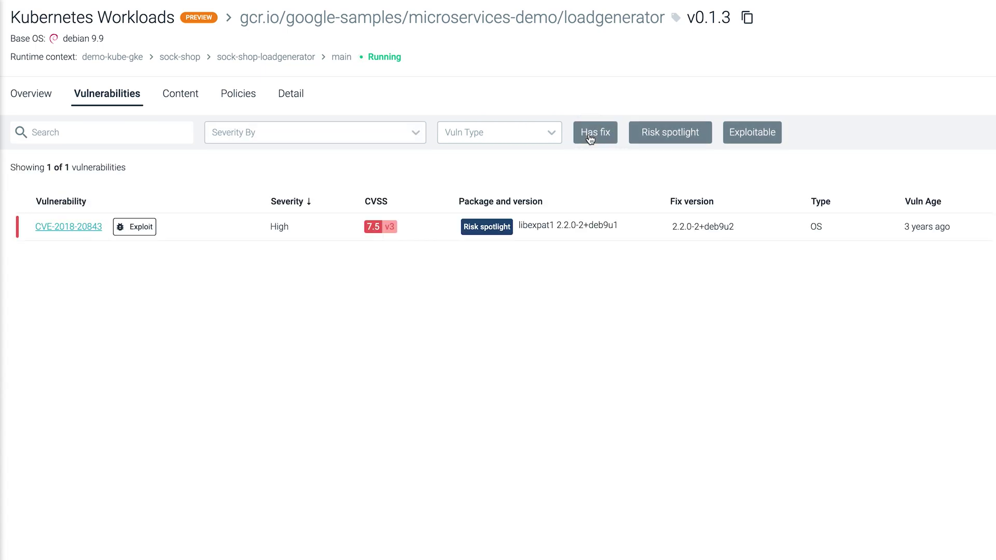